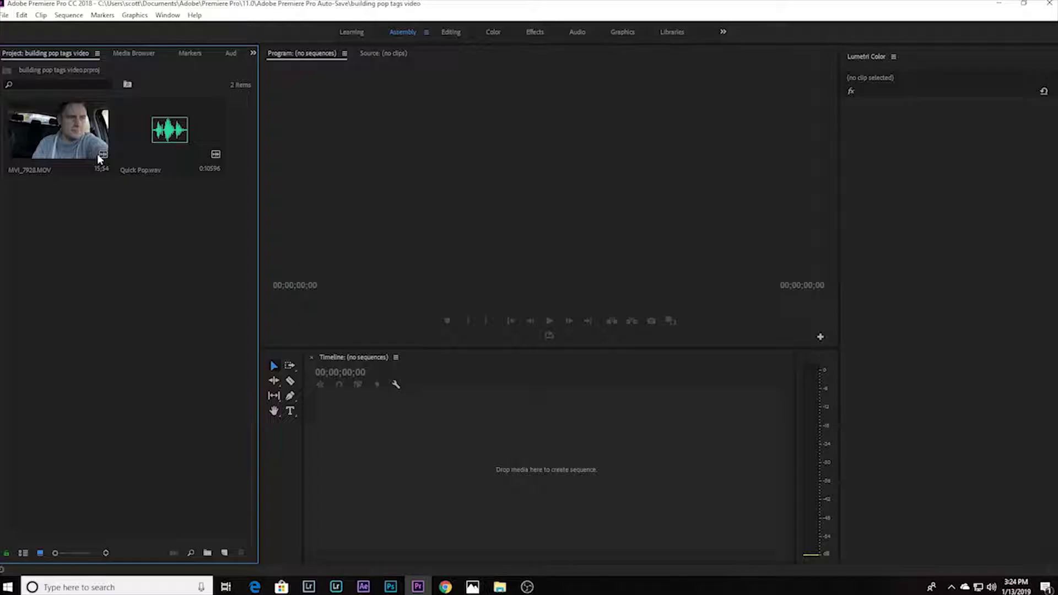
Step: Drop MVI_7928.MOV on the empty timeline to make its sequence and delete the third audio track
left_click_drag(49, 144, 538, 507)
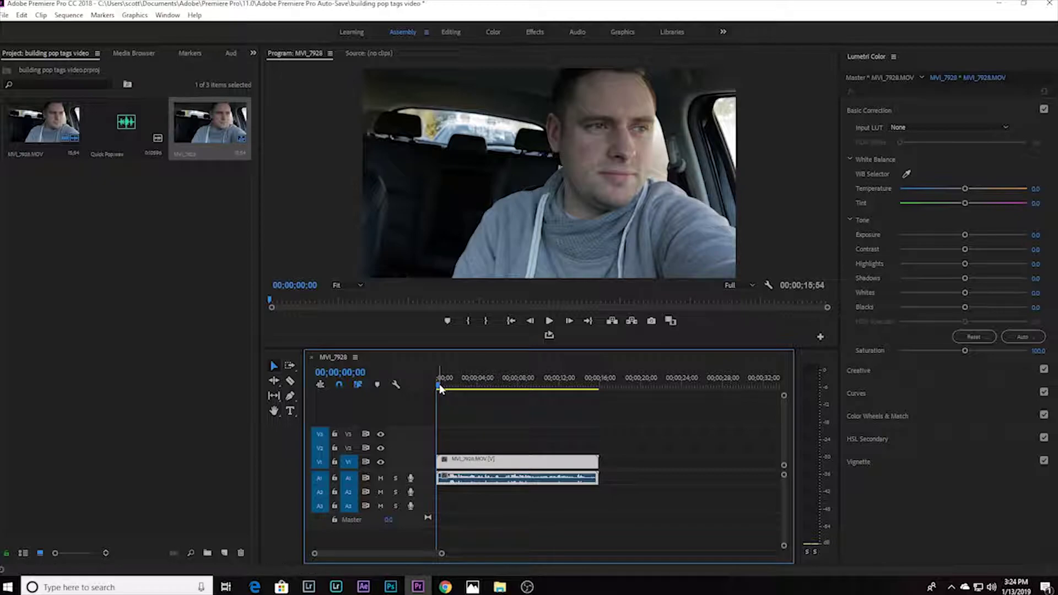
right_click(431, 478)
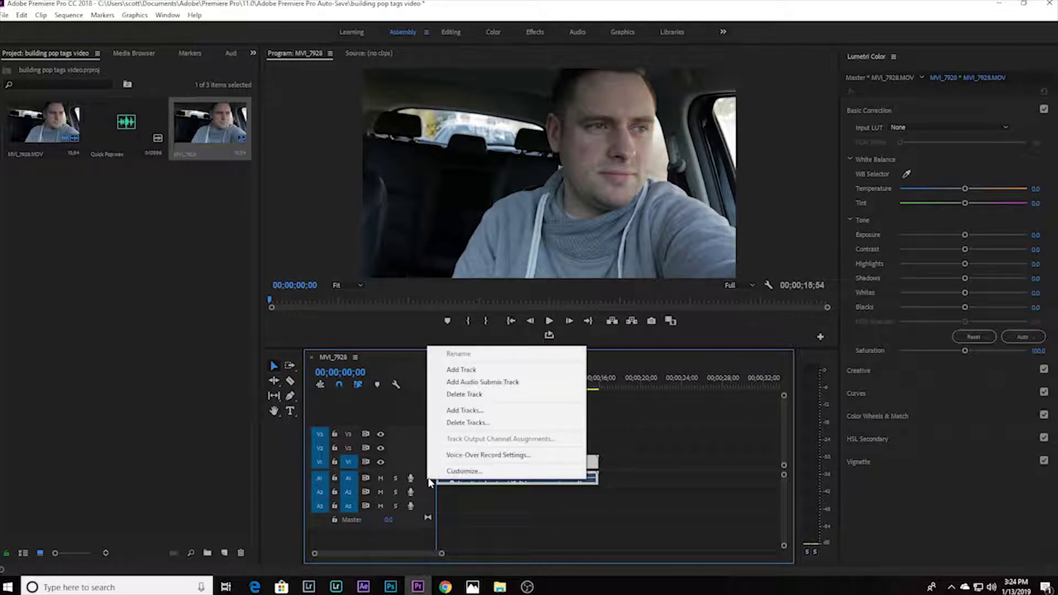
left_click(466, 395)
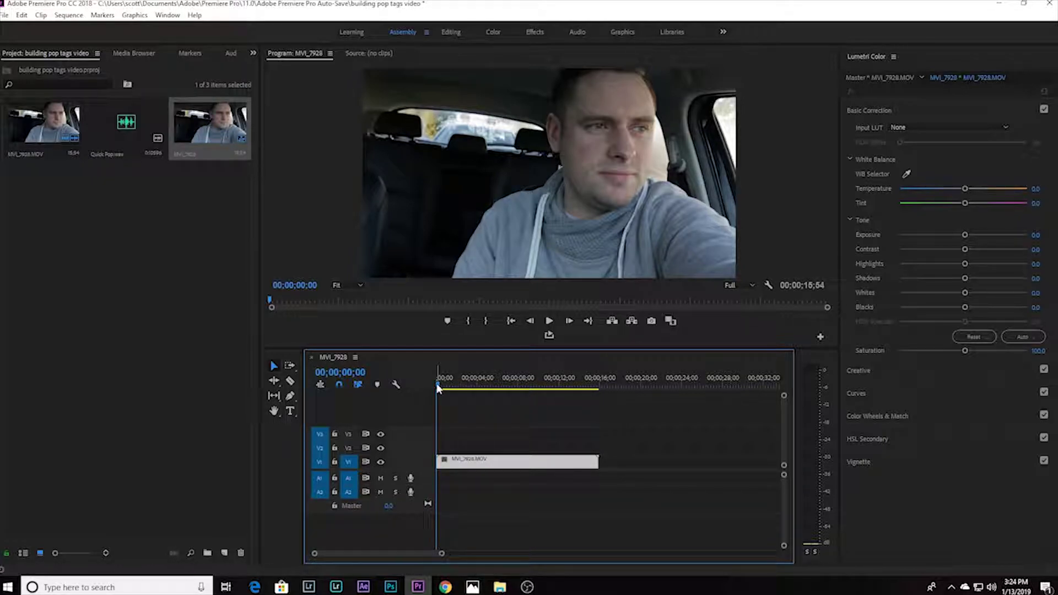
left_click_drag(439, 388, 498, 409)
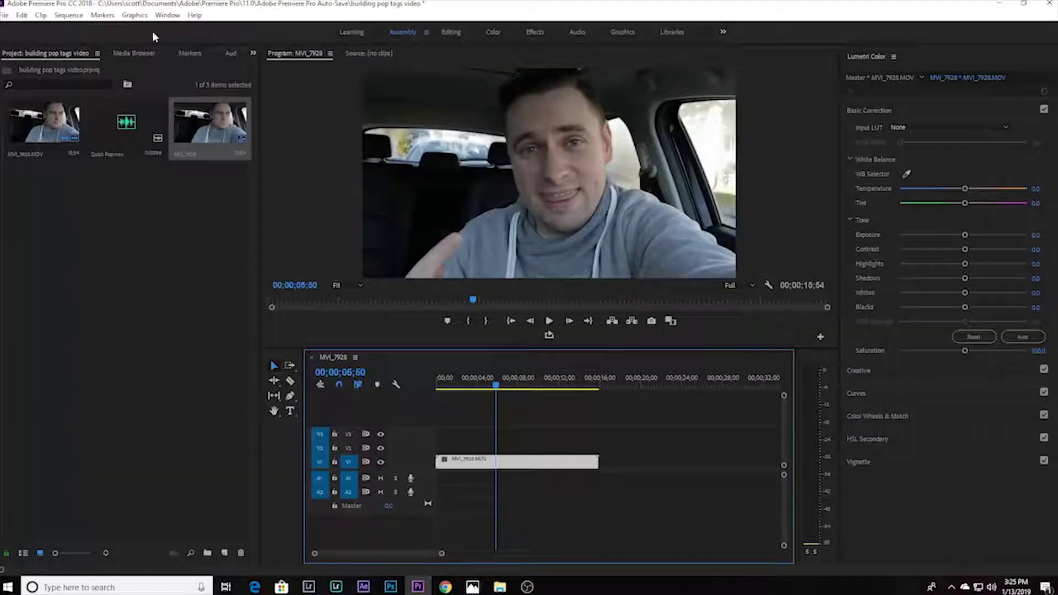
Step: Add a 1280×720 legacy title named Title 01 from File > New > Legacy Title
left_click(4, 15)
mouse_move(5, 28)
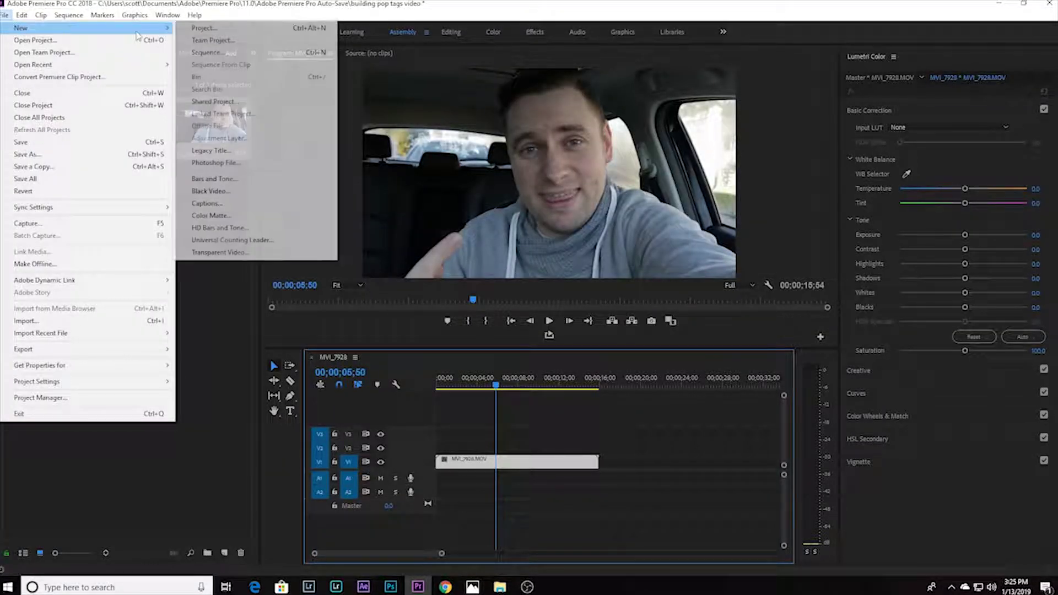
left_click(238, 151)
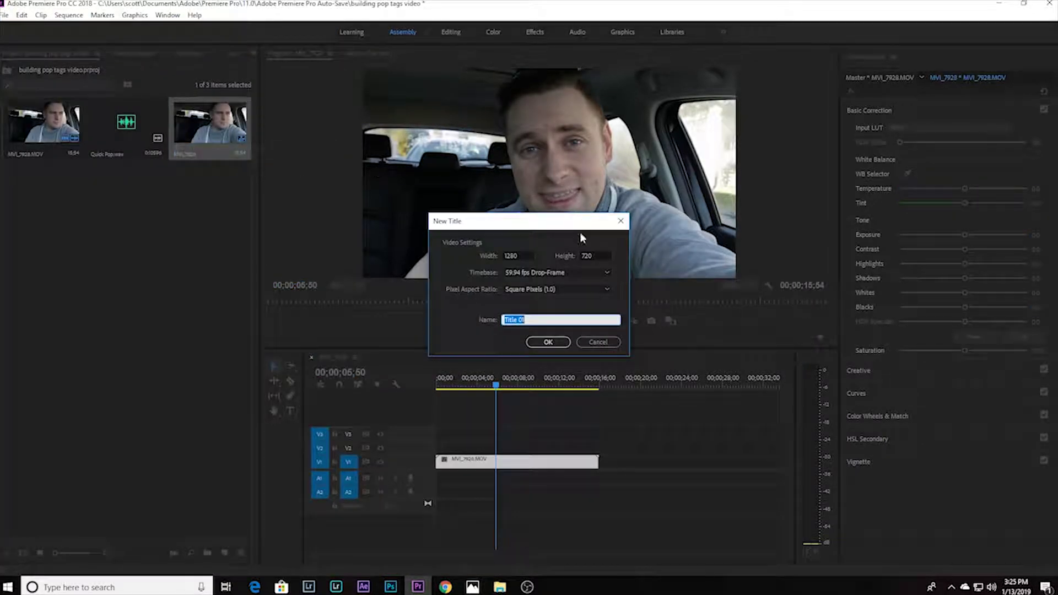
left_click(548, 342)
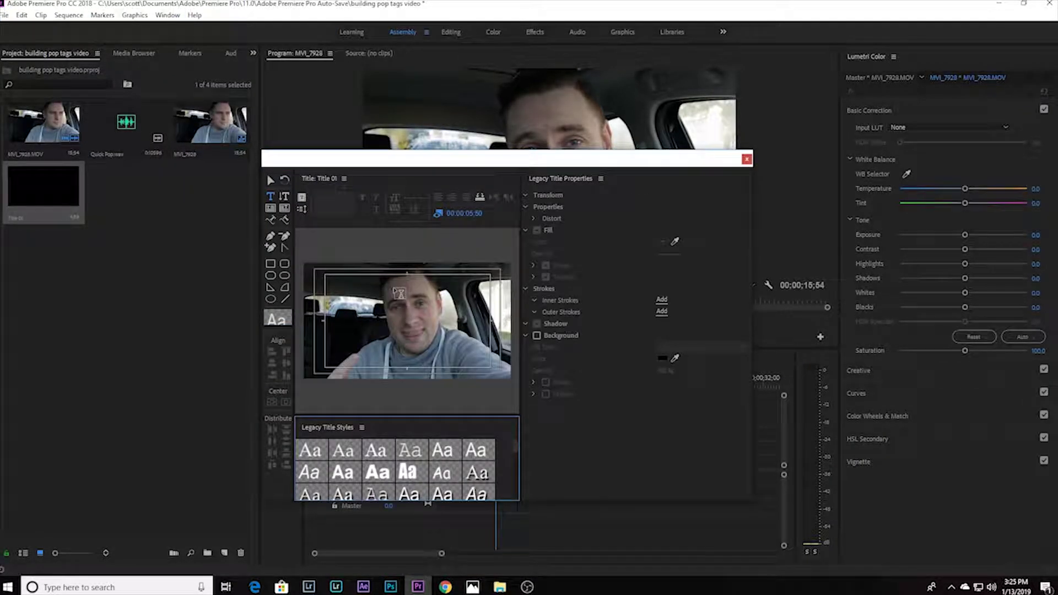
Step: Draw a wide rectangle near the frame's bottom and give it a black fill
left_click(270, 264)
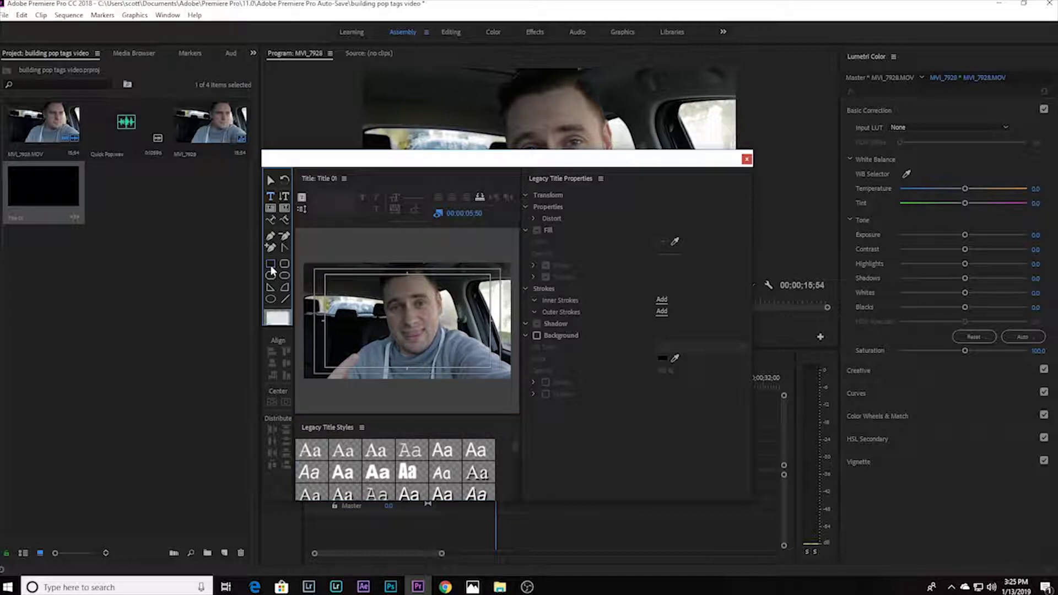
left_click_drag(351, 351, 435, 368)
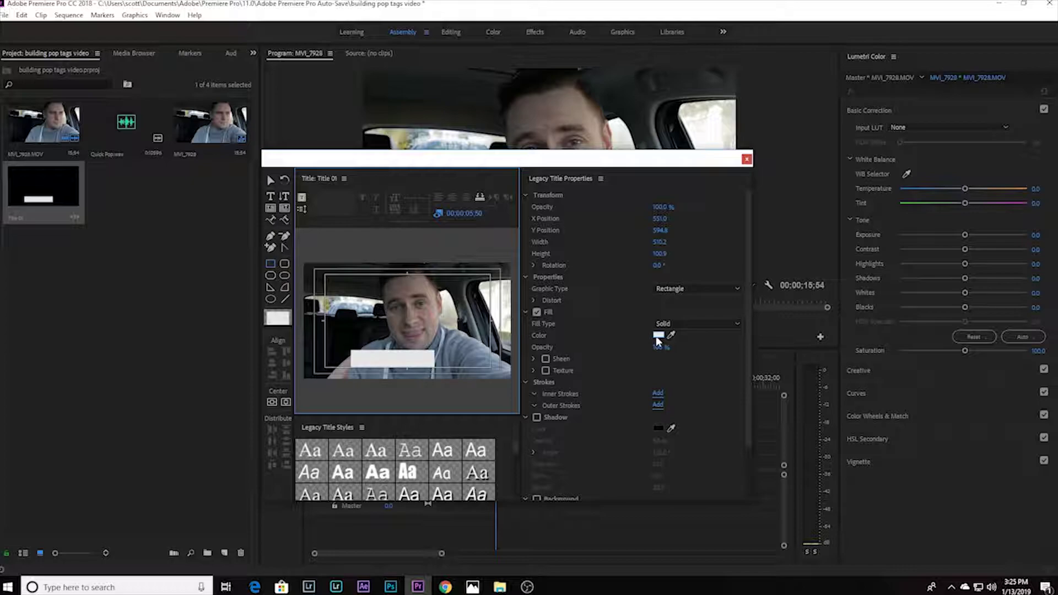
left_click(658, 335)
left_click_drag(508, 337, 660, 215)
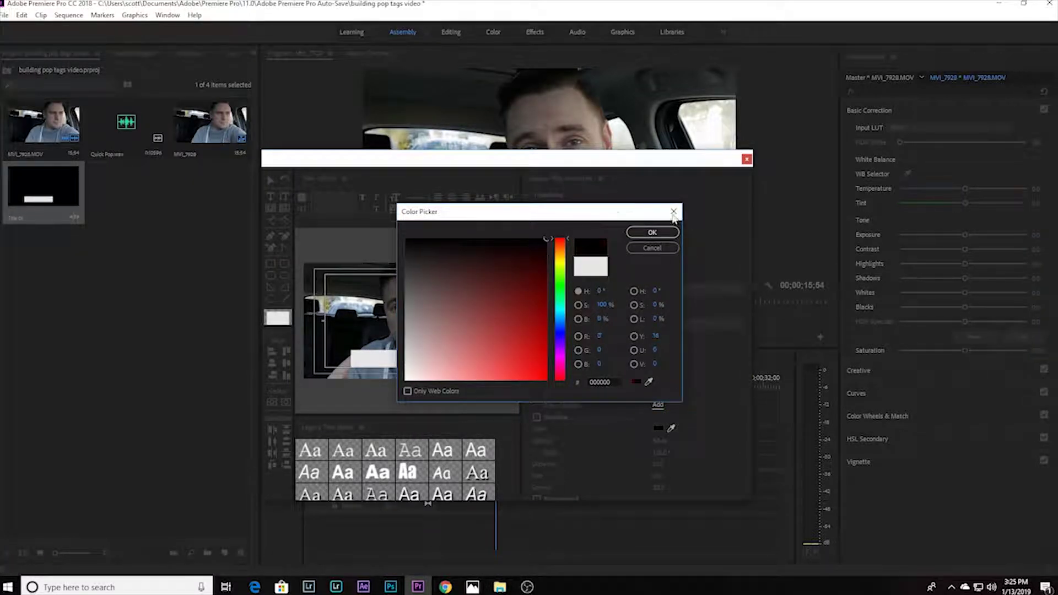
left_click(652, 232)
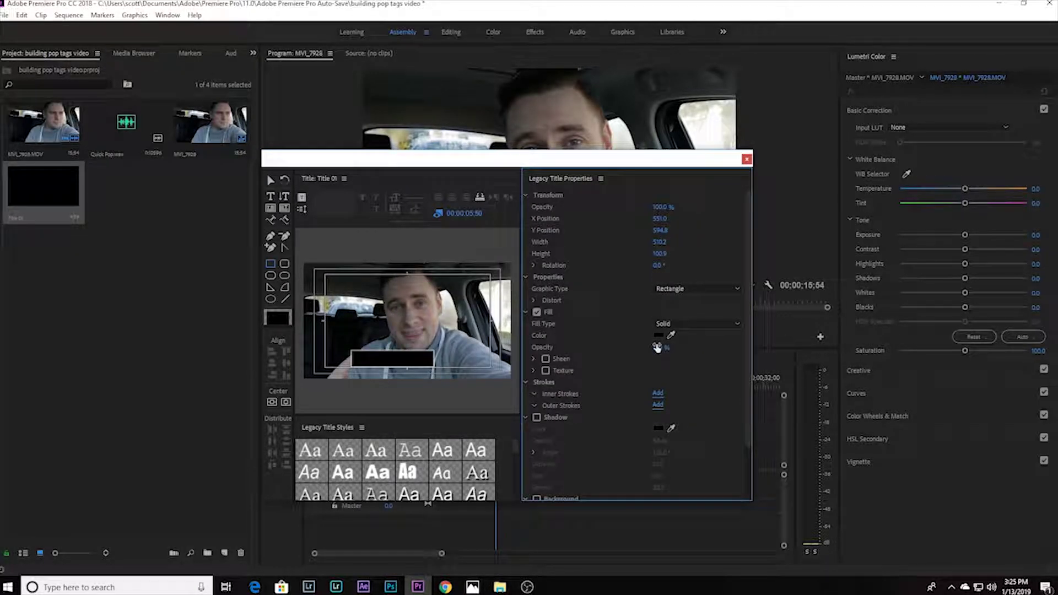
Step: Set the rectangle's fill opacity to 90% and draw a small wedge above it
left_click(660, 347)
type("90")
key("Return")
left_click(270, 287)
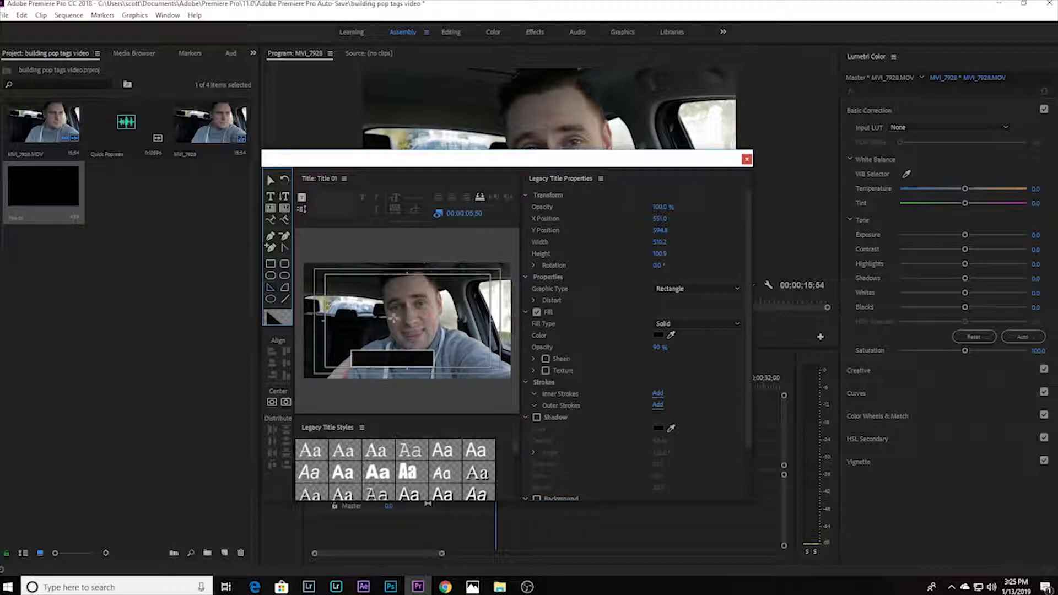
left_click_drag(388, 334, 397, 375)
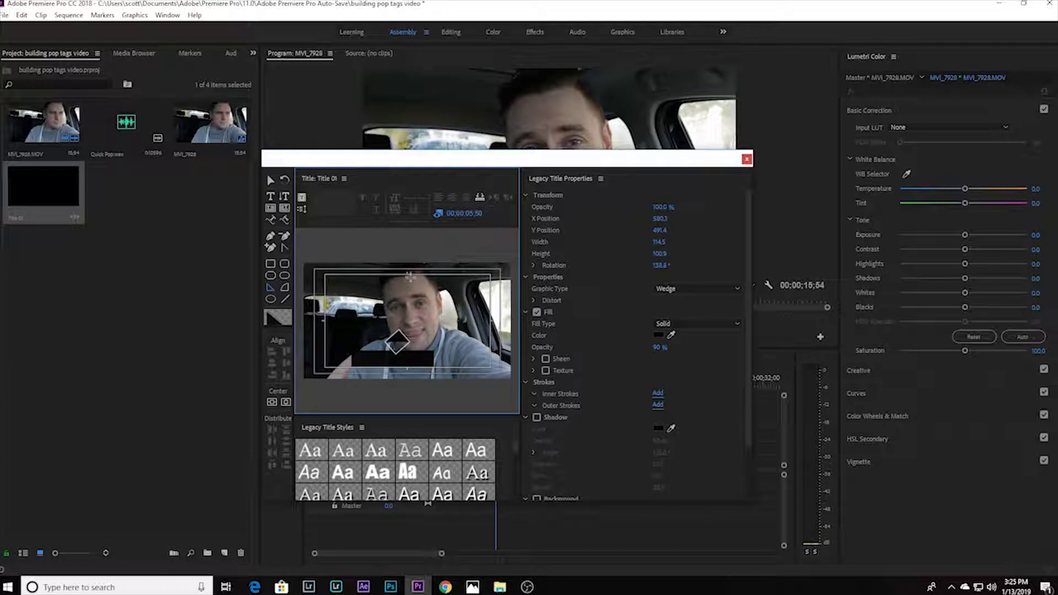
Step: Move the wedge down against the black box's left edge
left_click(272, 180)
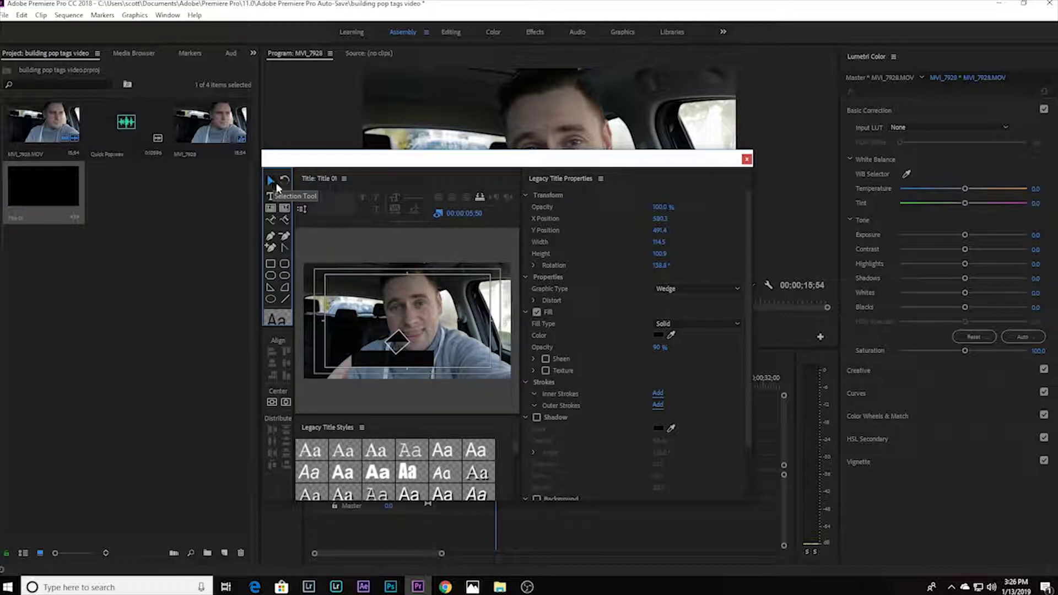
left_click_drag(398, 343, 394, 353)
left_click(380, 376)
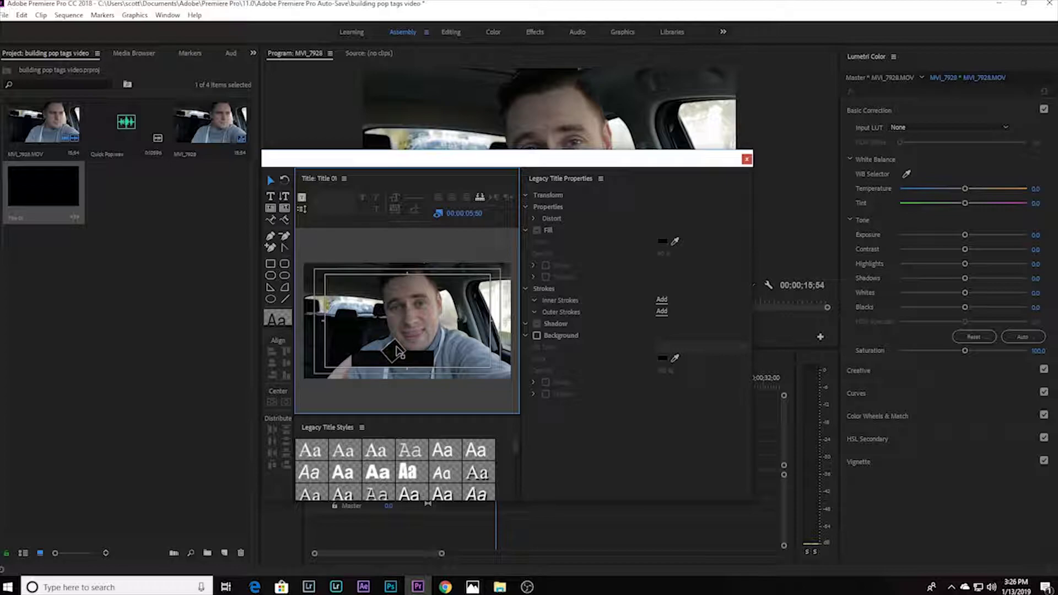
Step: Place a text box on the black box and set the font to Roboto Black
left_click(274, 198)
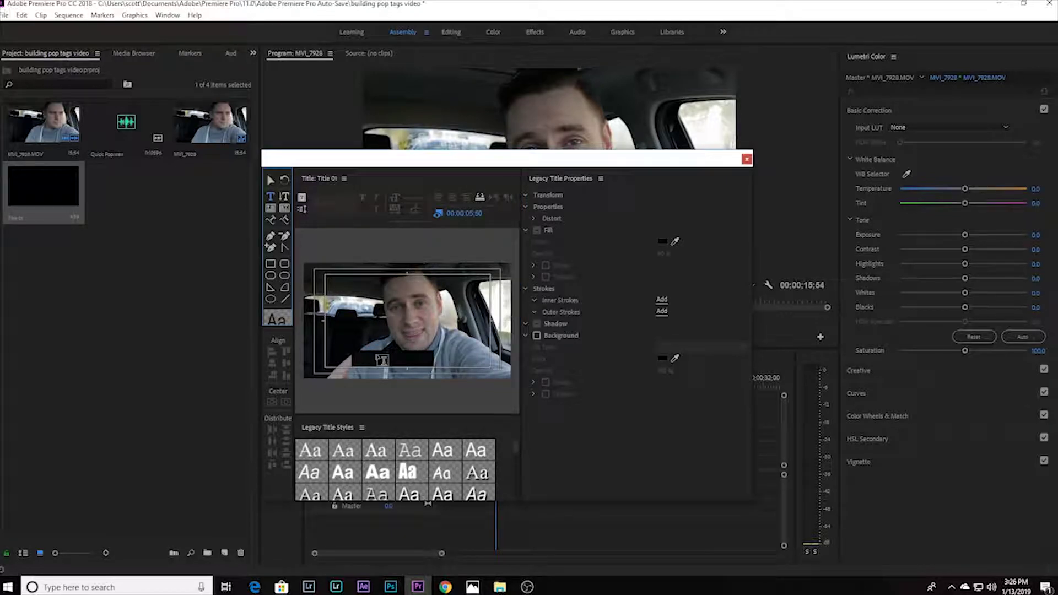
left_click(365, 355)
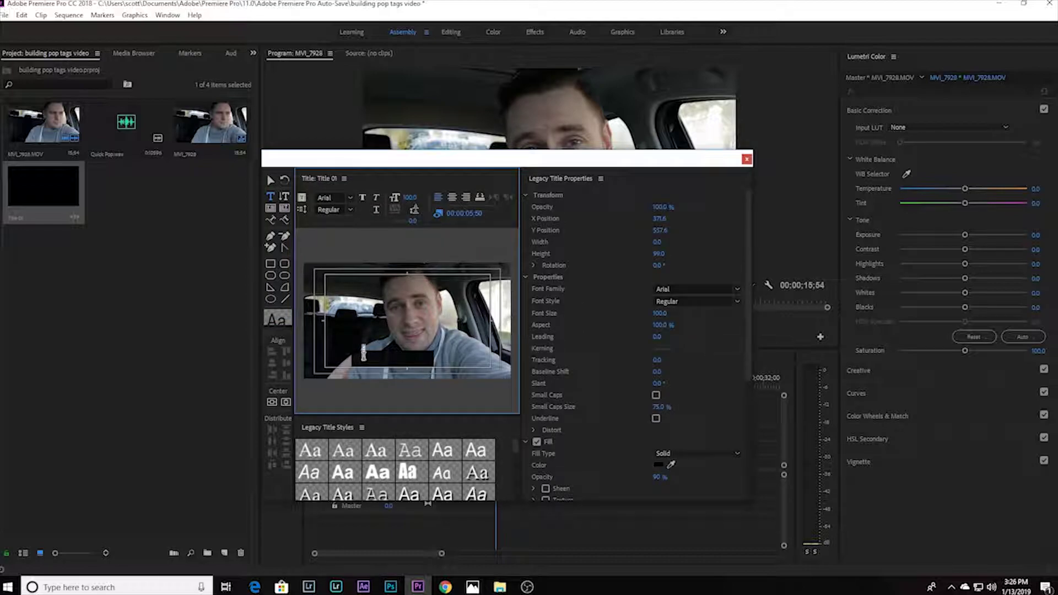
left_click(735, 290)
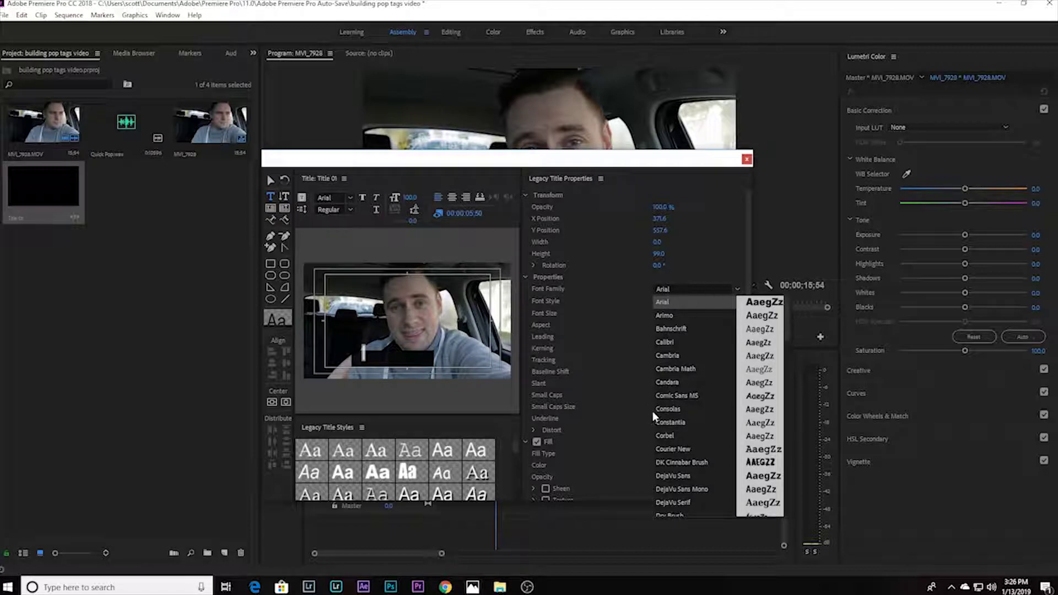
scroll(671, 426, "down", 15)
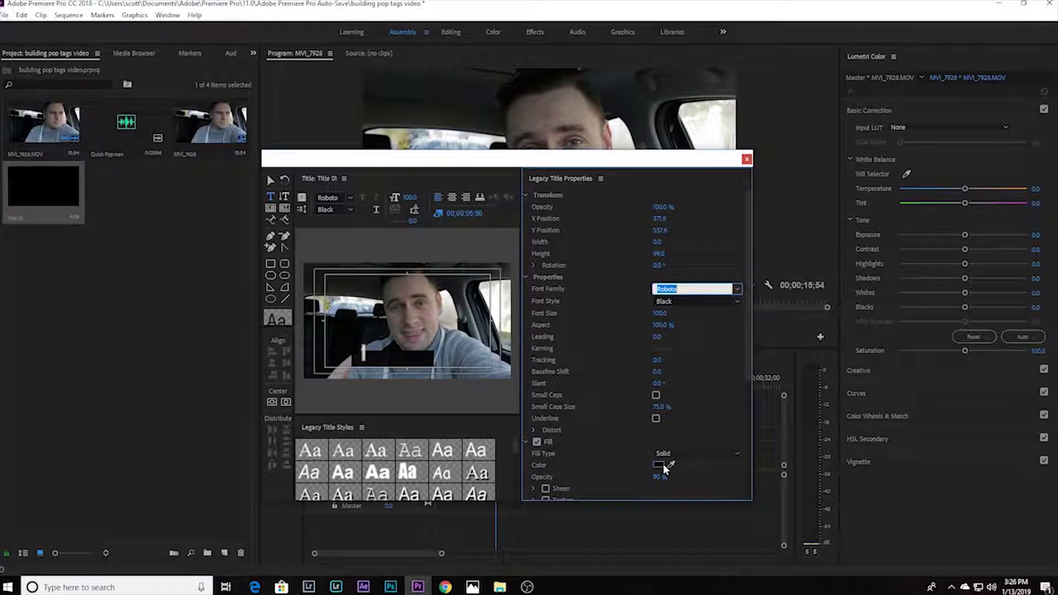
Step: Make the text fill white and type the presenter's @ handle
left_click(658, 465)
left_click_drag(441, 284, 331, 415)
left_click(652, 232)
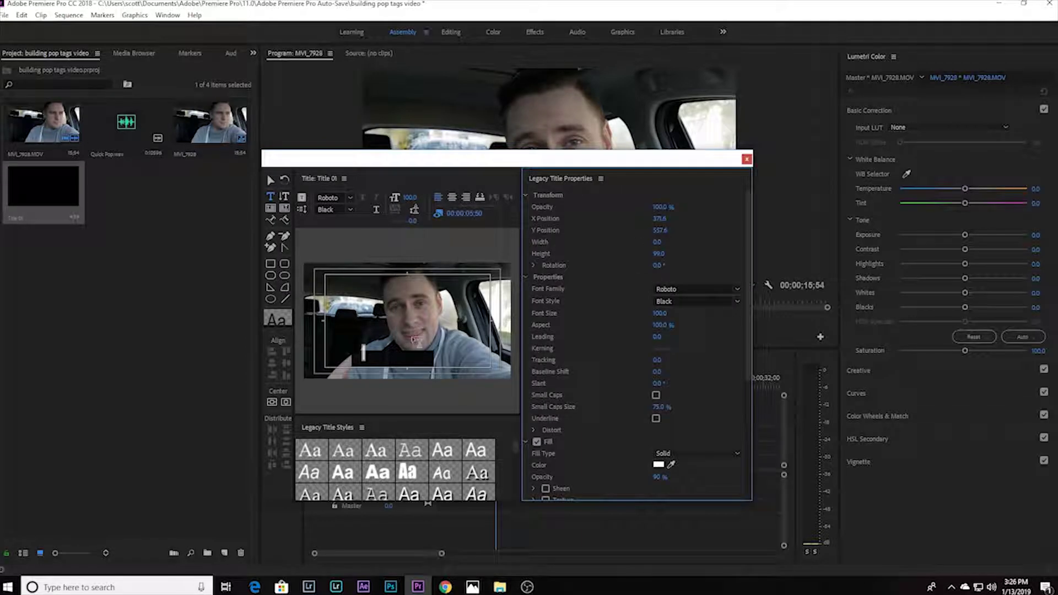
left_click(407, 237)
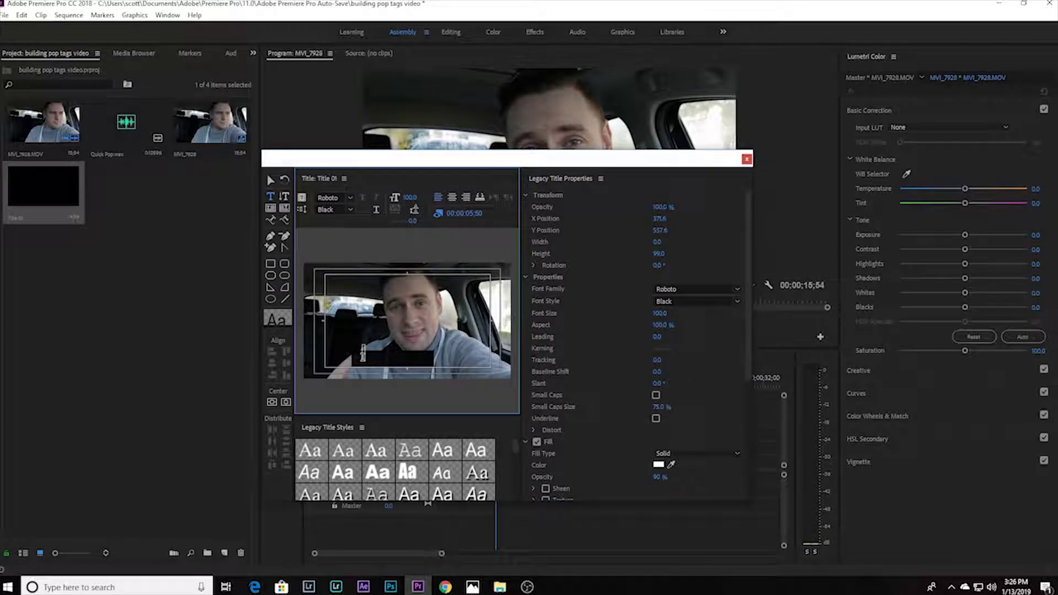
type("@")
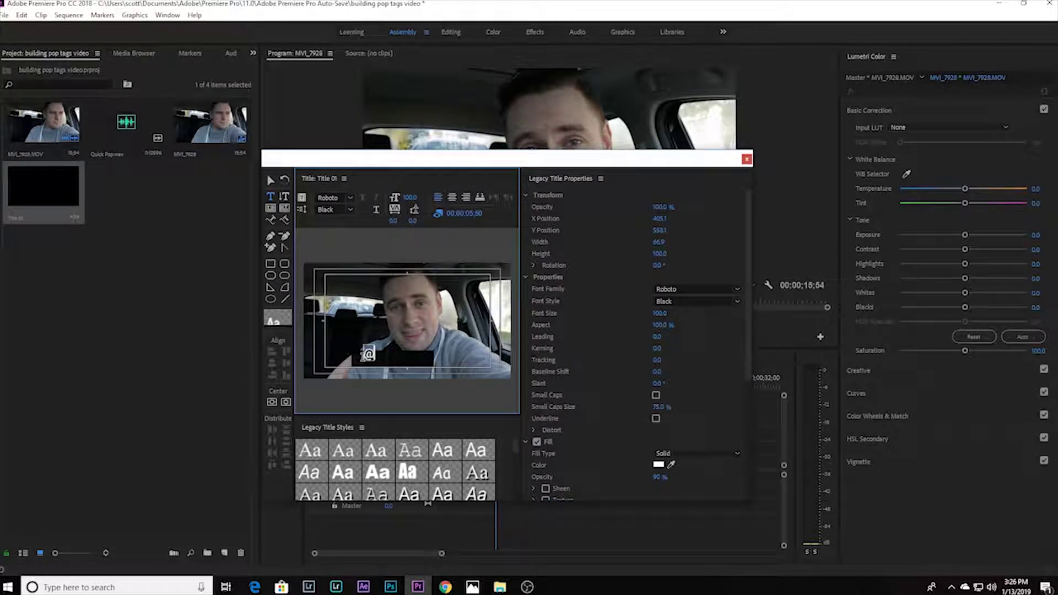
type("Scotty_Gorman")
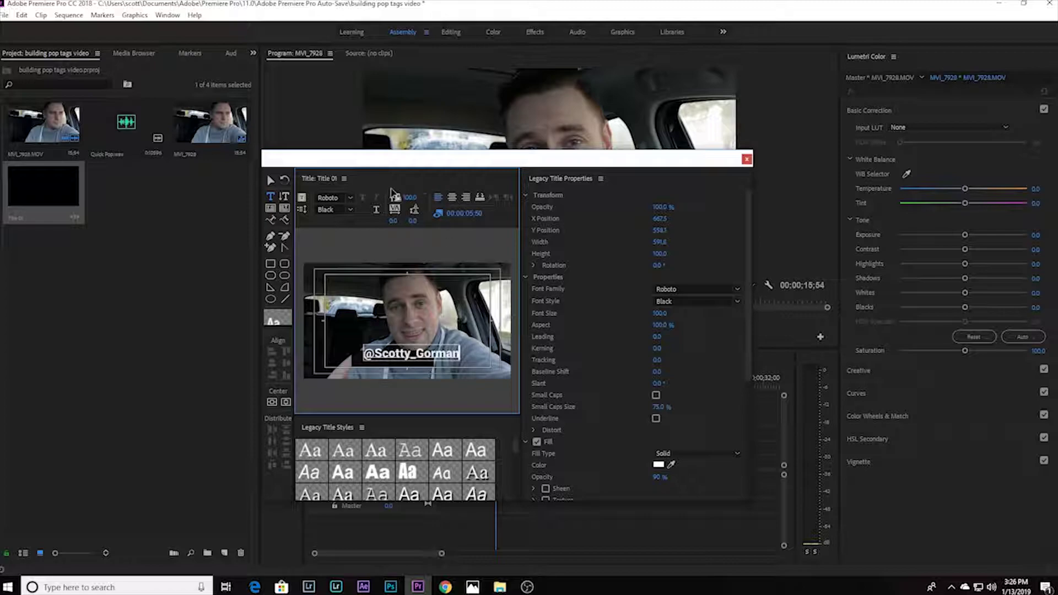
Step: Move the handle text down and left, close the title editor, and drag Title 01 out
left_click(269, 181)
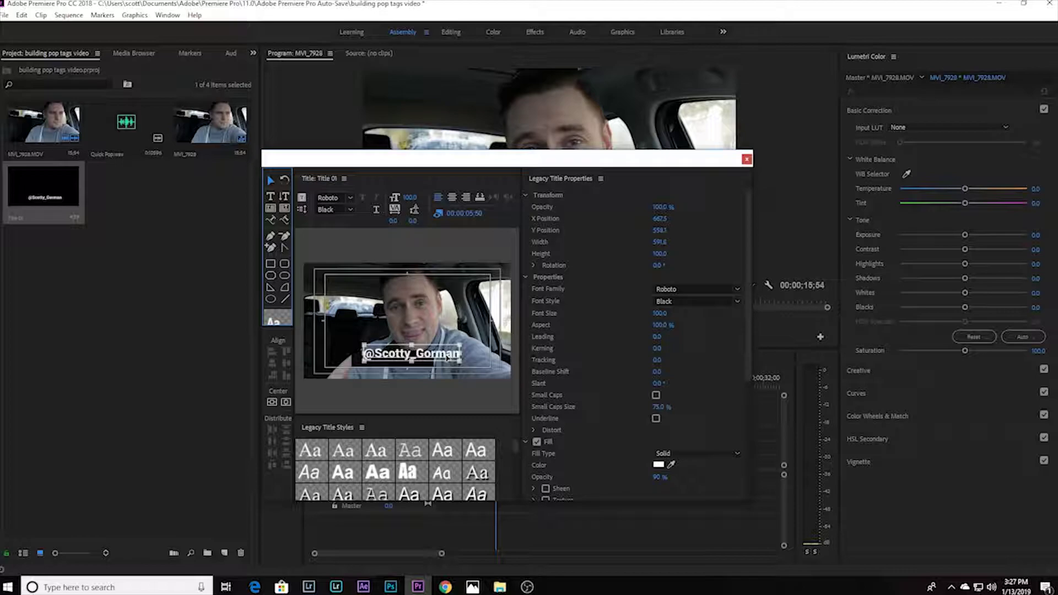
left_click_drag(451, 355, 392, 358)
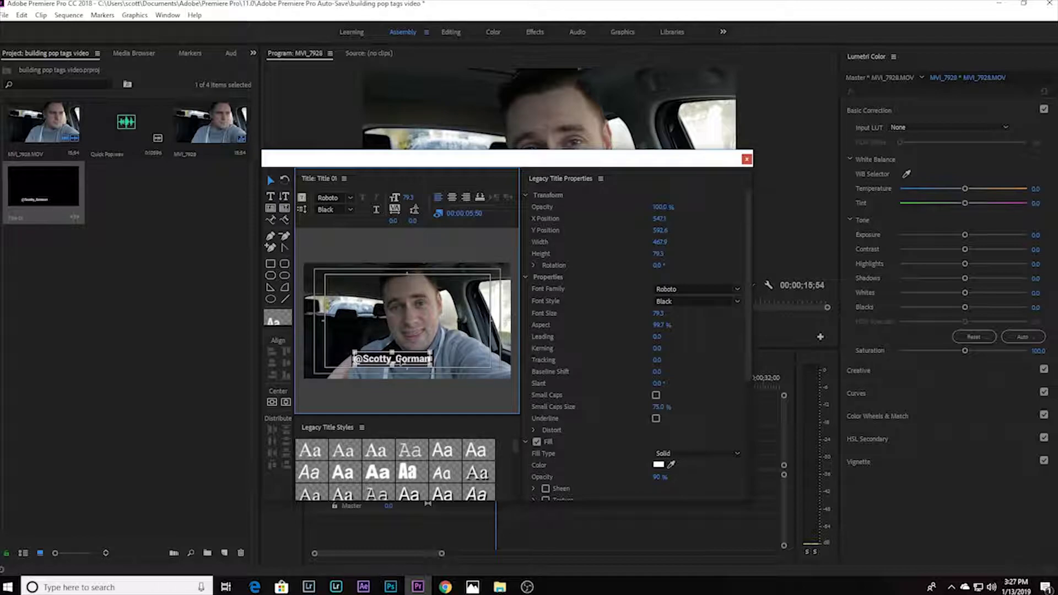
left_click(436, 319)
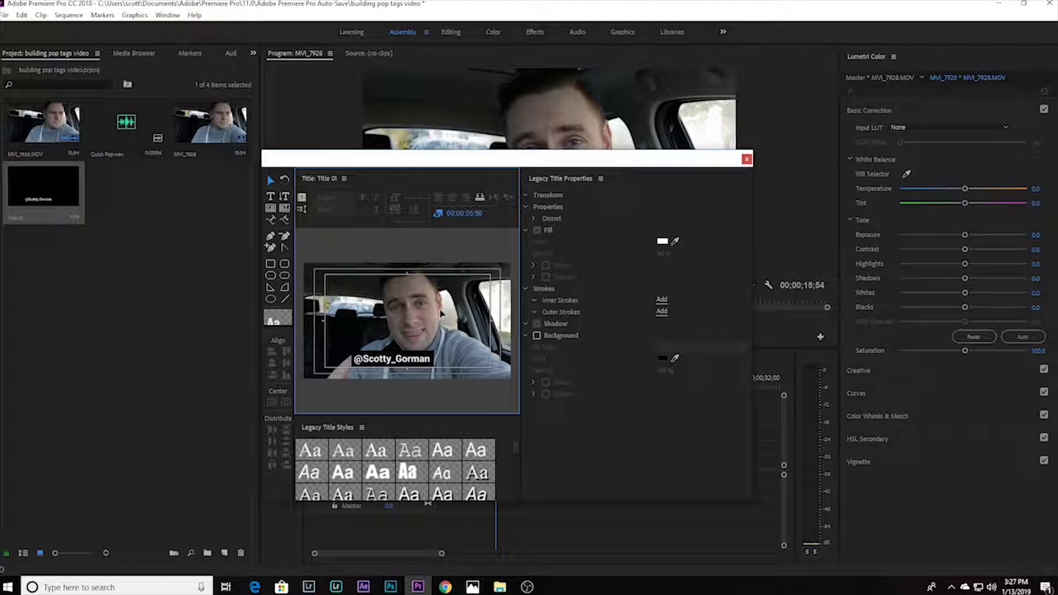
left_click(746, 160)
left_click_drag(59, 208, 500, 453)
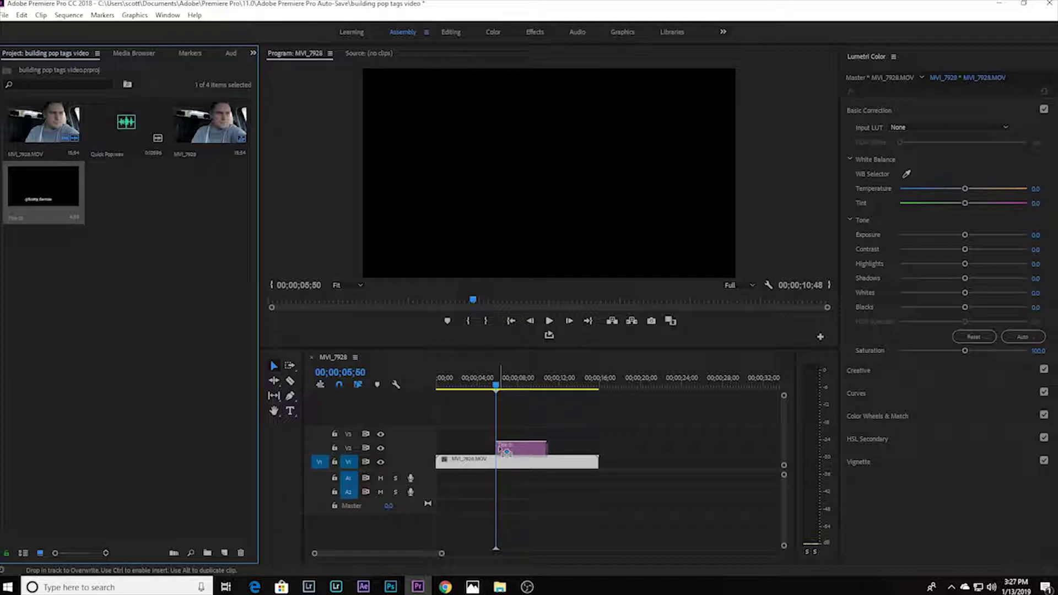
Step: Drop Title 01 onto V2 above the MVI_7928.MOV footage near 00;00;05;50
left_click_drag(502, 451, 502, 451)
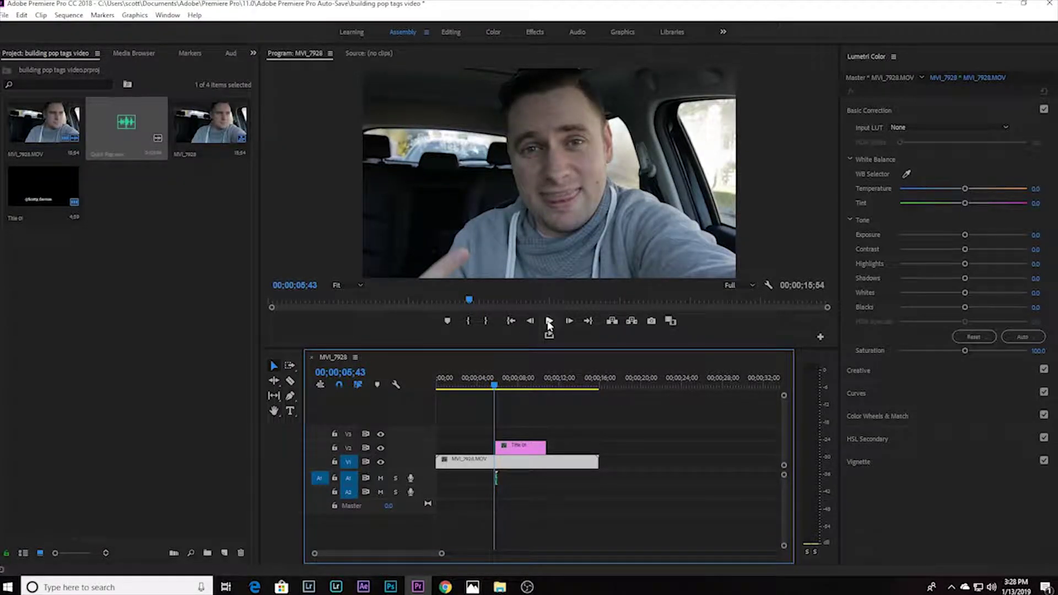
left_click(549, 322)
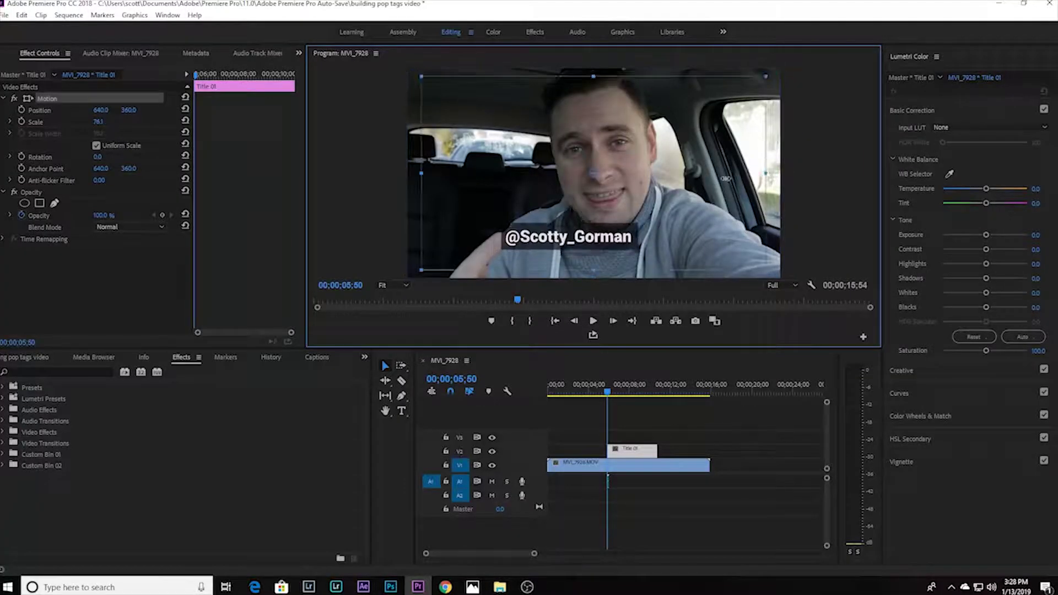
Step: Scale the title down to about 60 and move it below the speaker's face
left_click_drag(726, 178, 692, 183)
left_click_drag(608, 208, 639, 240)
left_click(805, 180)
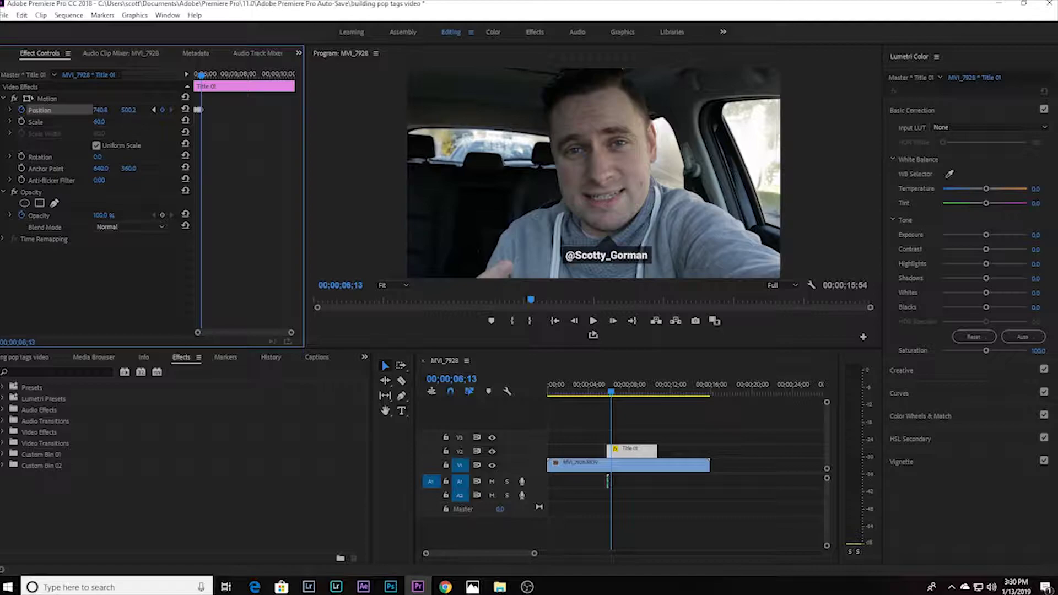
Step: Step forward frame by frame, keyframing Position to follow the speaker up to 00;00;07;24
key("Right")
key("Right")
key("Right")
key("Right")
key("Right")
key("Right")
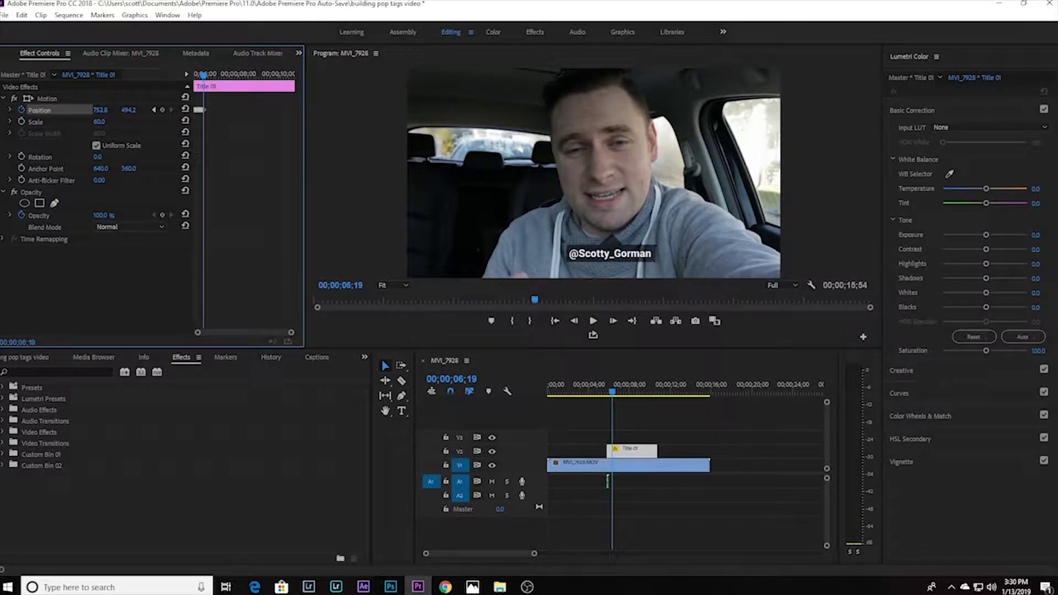
key("Right")
key("Right")
key("Right")
key("Right")
key("Right")
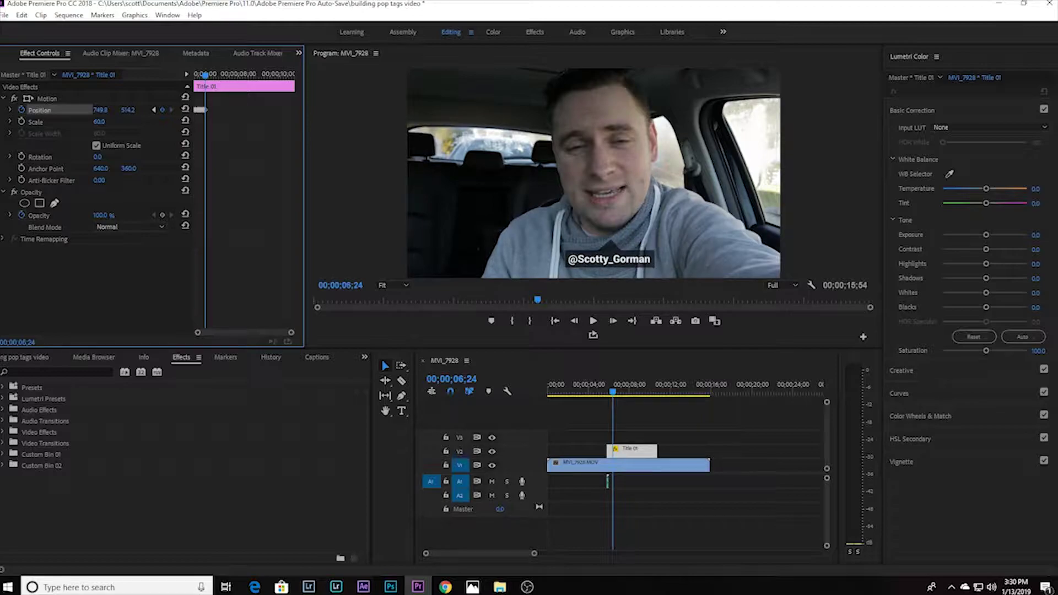
key("Right")
key("Right")
key("Right")
key("Right")
key("Right")
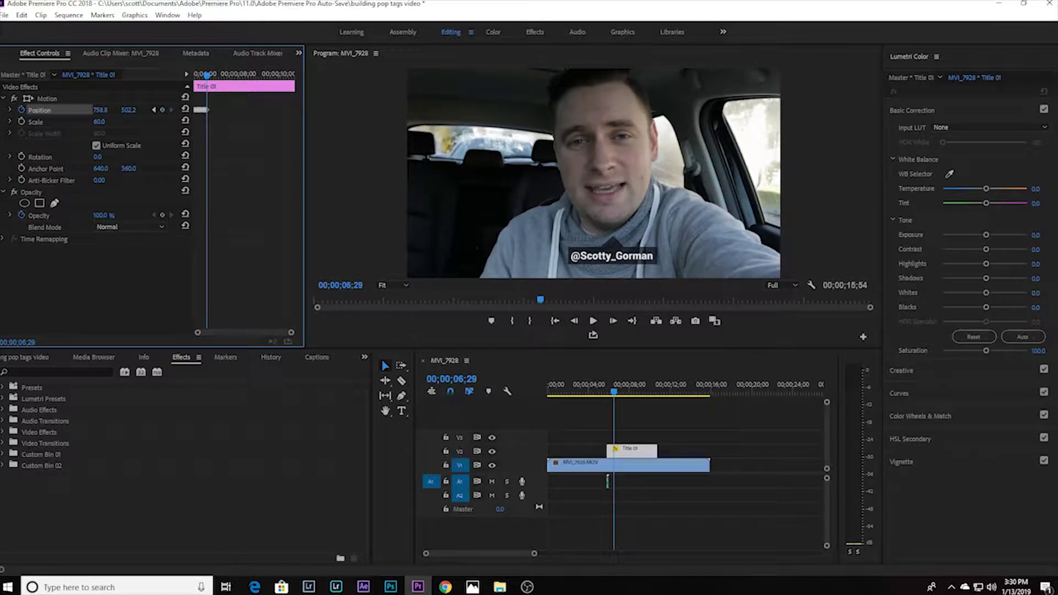
key("Right")
key("Right")
key("Right")
key("Right")
key("Right")
left_click_drag(128, 113, 127, 113)
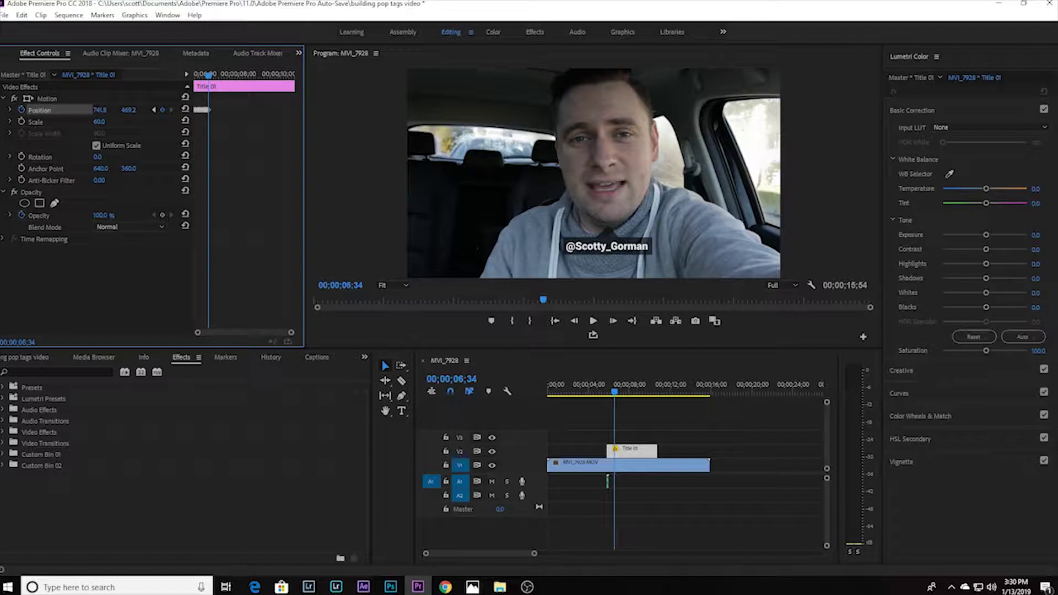
key("Right")
key("Right")
key("Right")
key("Right")
key("Right")
key("Right")
key("Right")
key("Right")
key("Right")
key("Right")
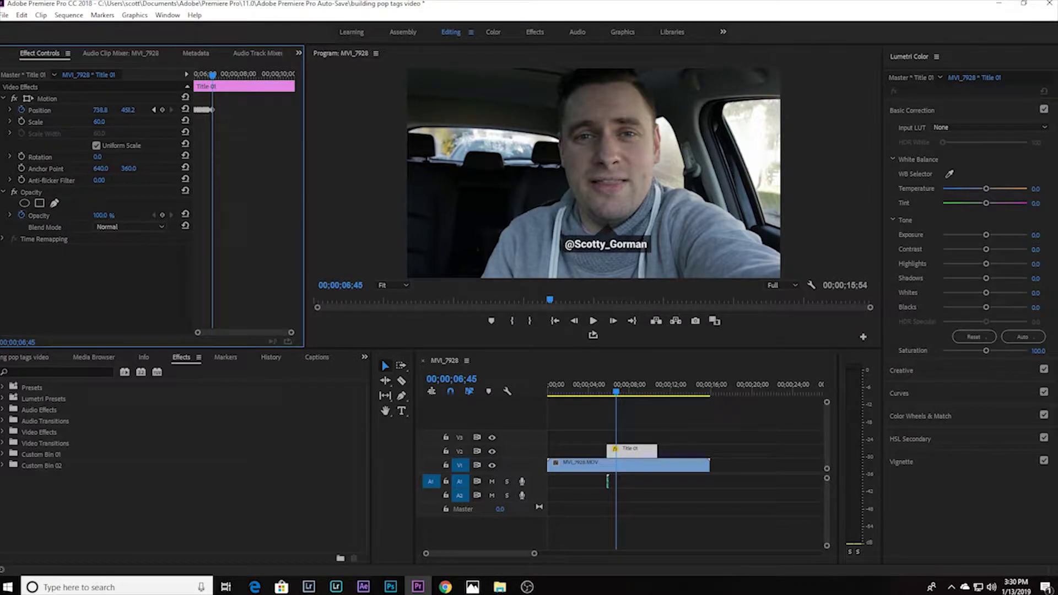
left_click_drag(340, 285, 353, 285)
Step: Razor the title clip at 00;00;07;24 and clear the trailing piece
key("c")
left_click(628, 453)
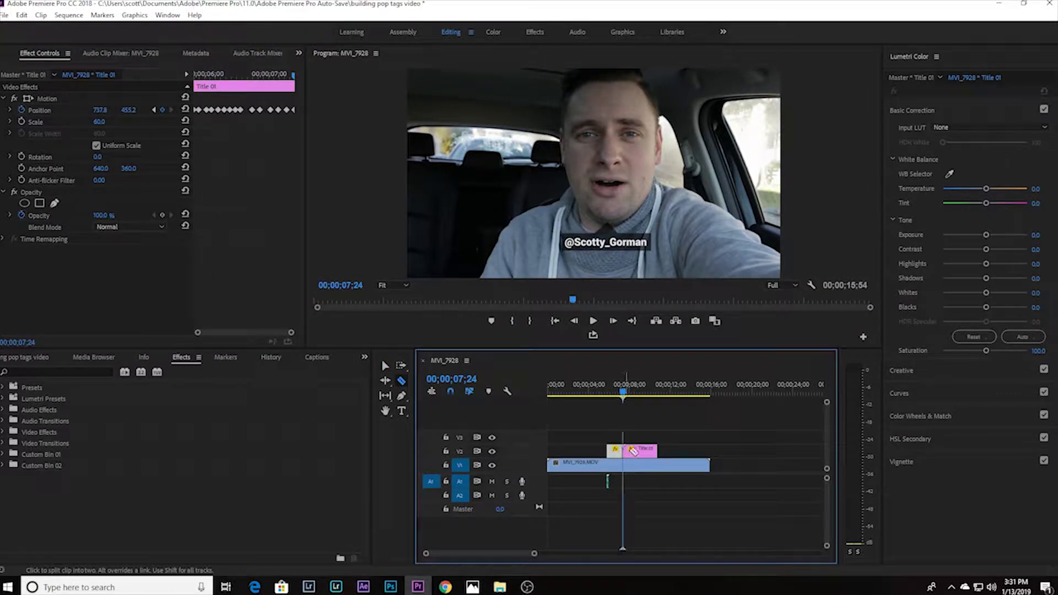
right_click(628, 453)
left_click(682, 110)
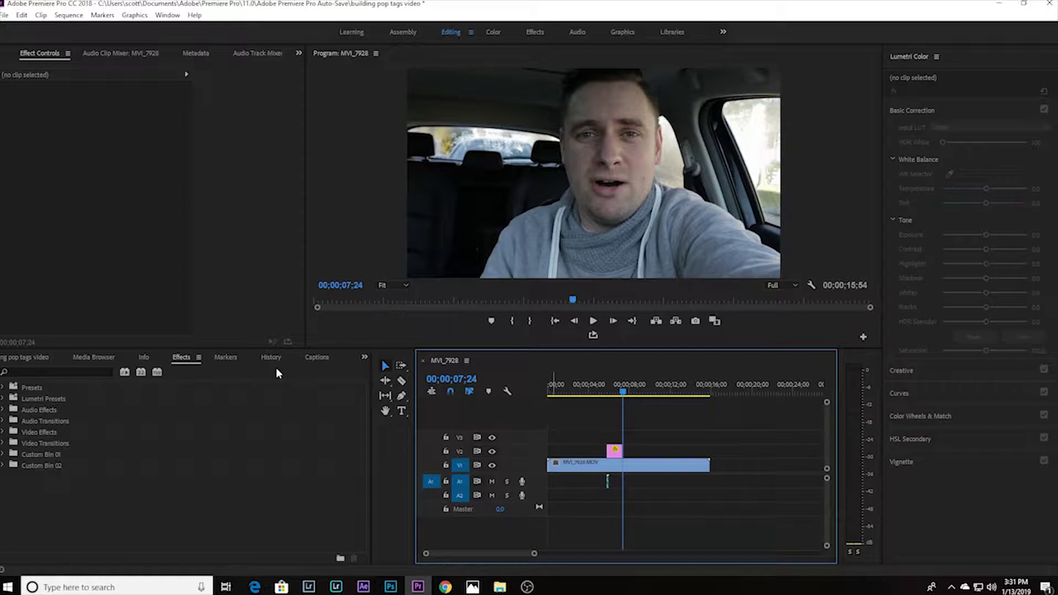
key("v")
left_click(619, 465)
Step: Apply a Dissolve > Cross Dissolve to the title clip's end and play back the fade
left_click(621, 391)
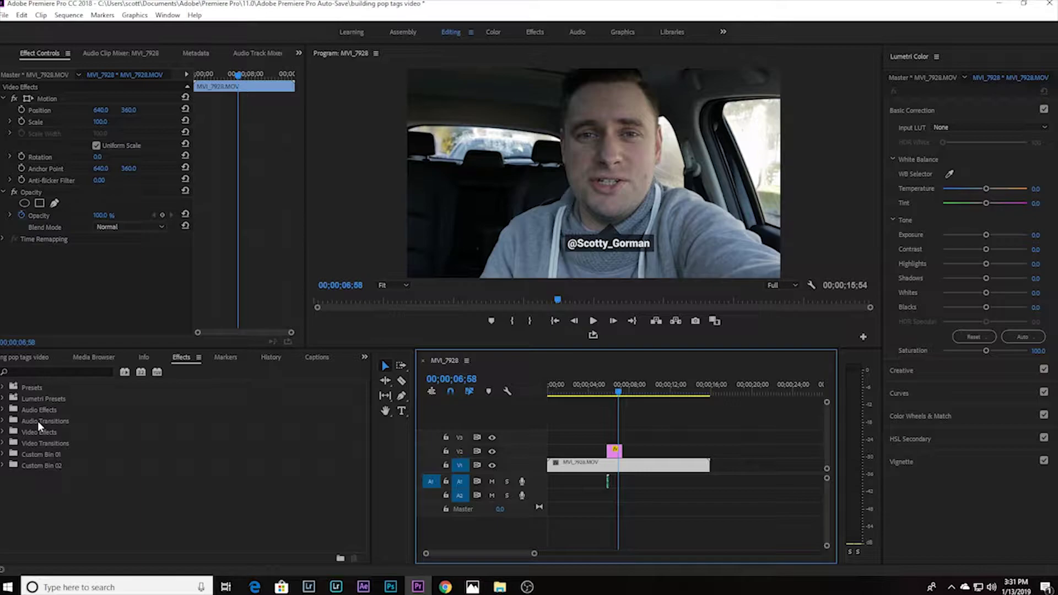
double_click(59, 443)
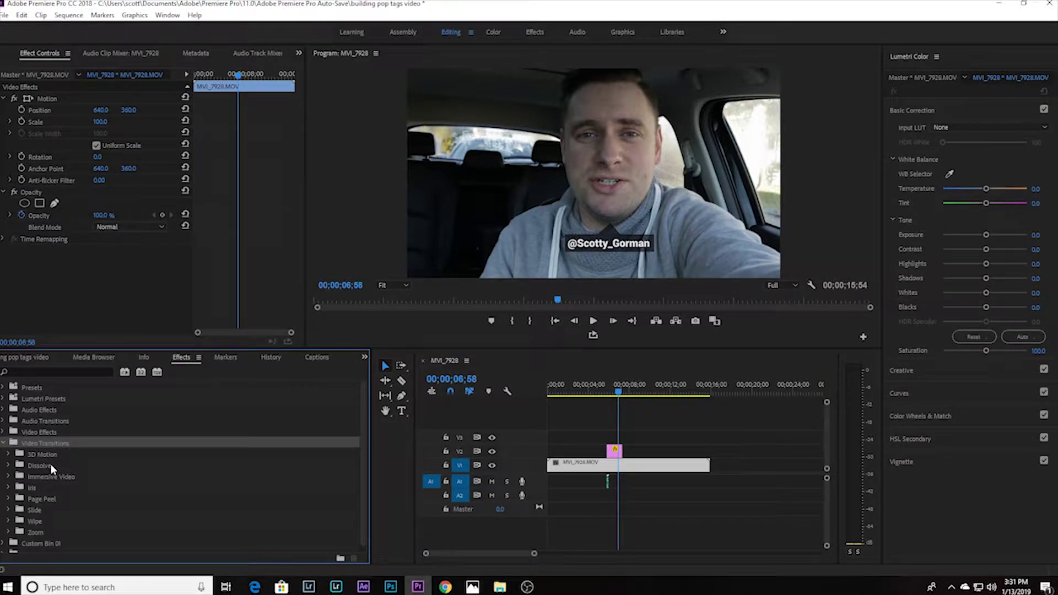
left_click(51, 465)
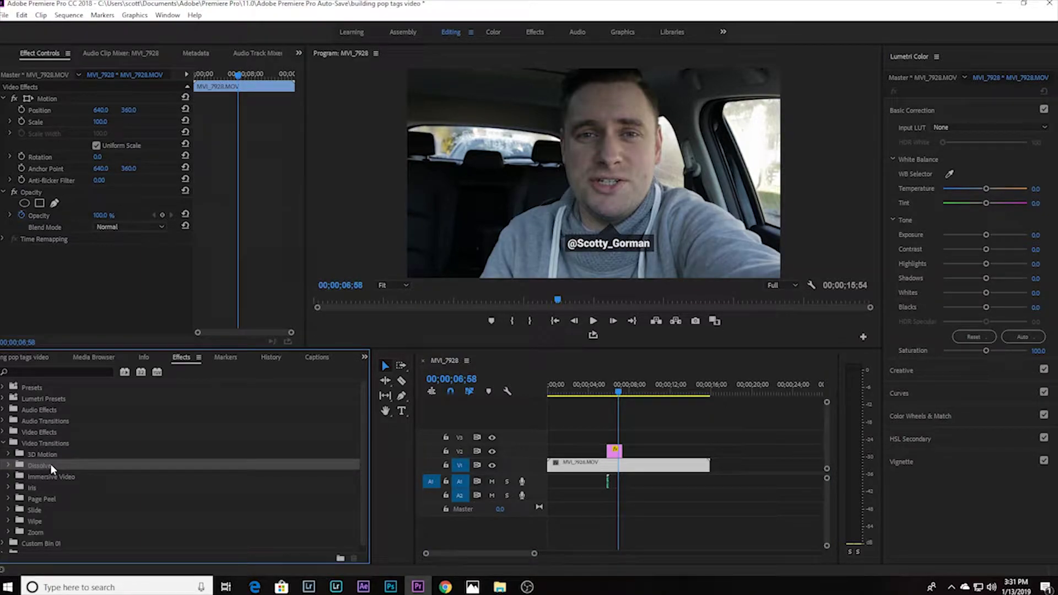
double_click(51, 464)
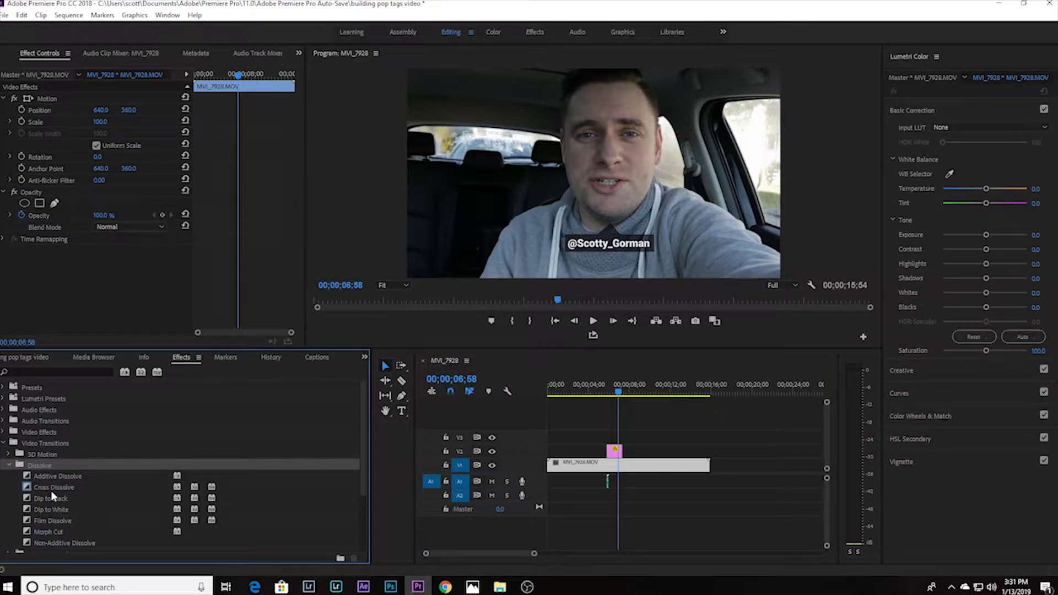
left_click_drag(51, 489, 720, 475)
left_click_drag(624, 459, 621, 453)
left_click_drag(616, 384, 606, 368)
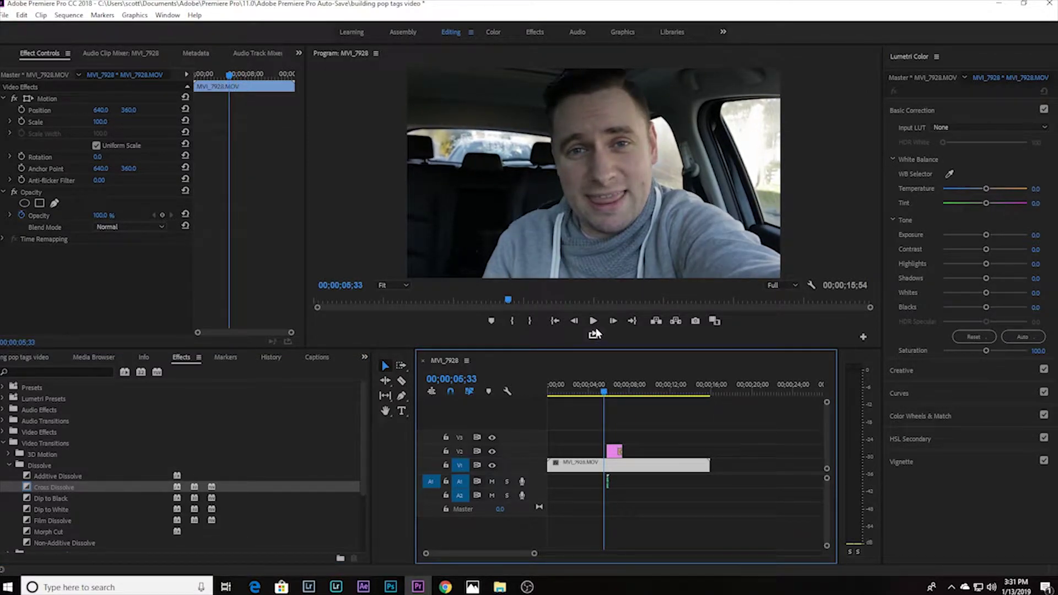
left_click(593, 322)
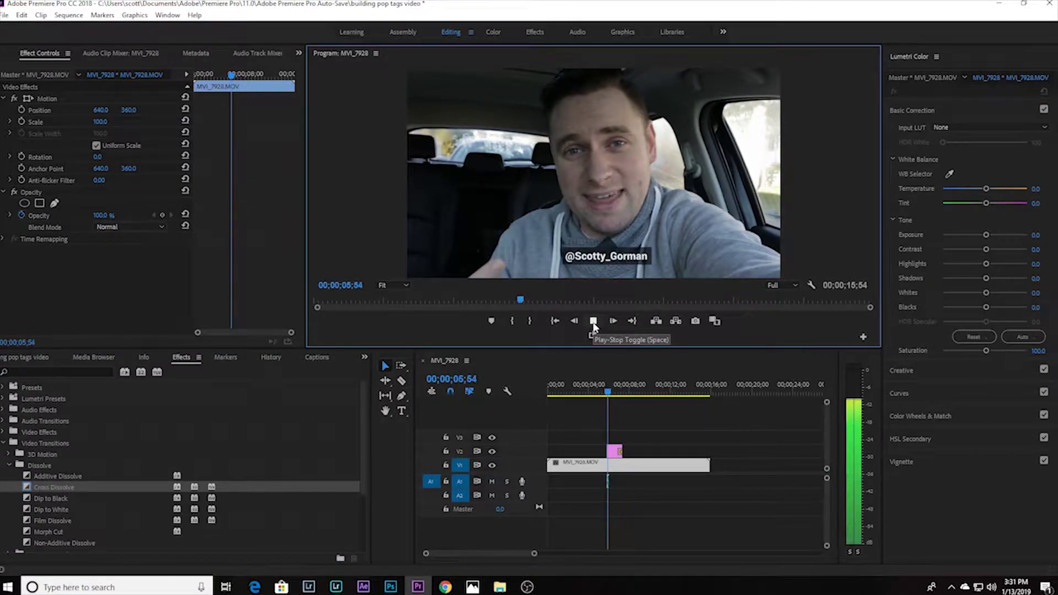